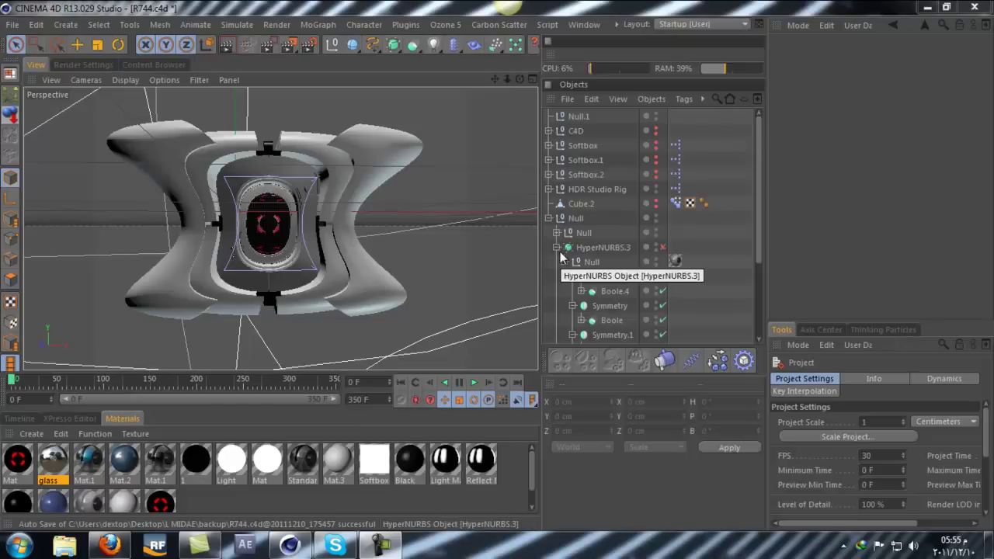
Render the R744 robot scene in the viewport to preview its metallic shaded result.
left_click(728, 281)
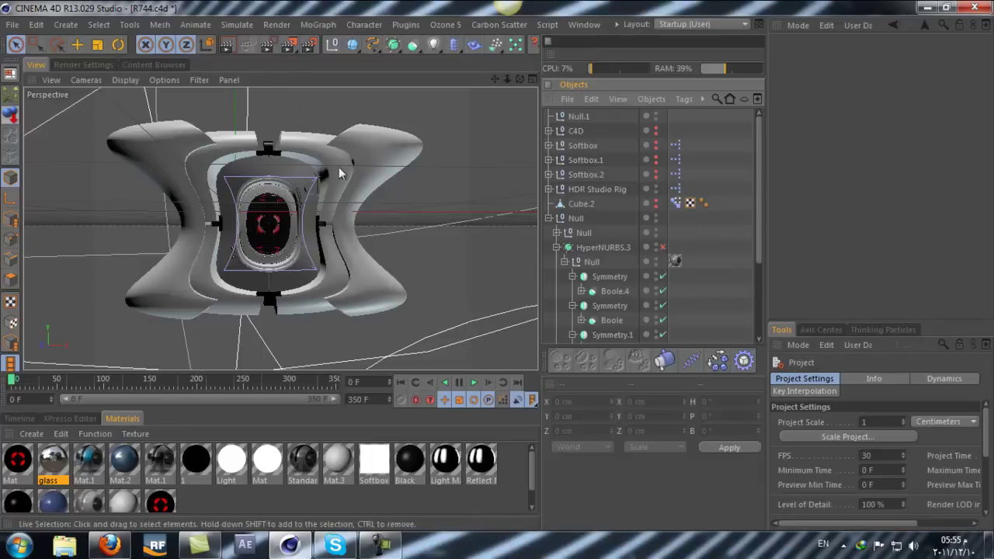
left_click(225, 45)
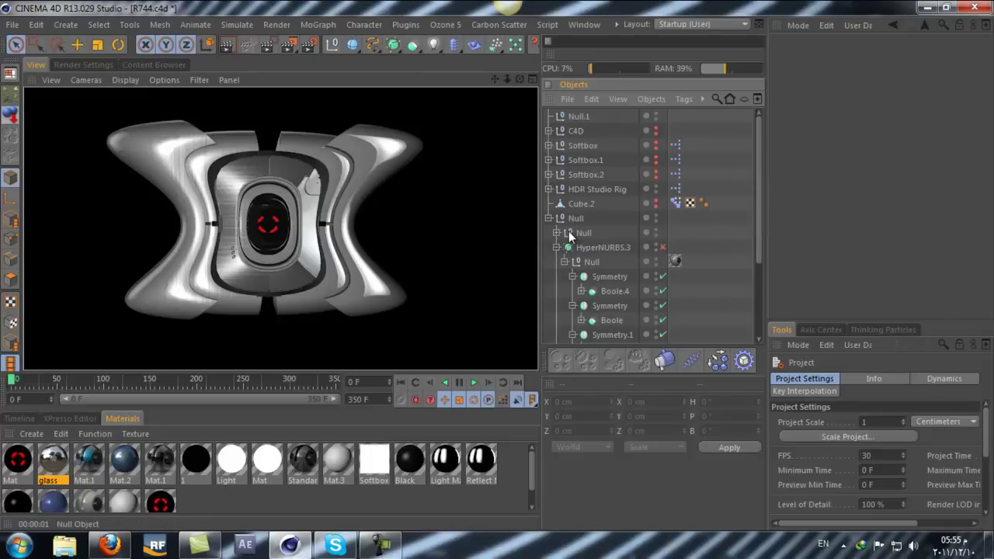
left_click(452, 45)
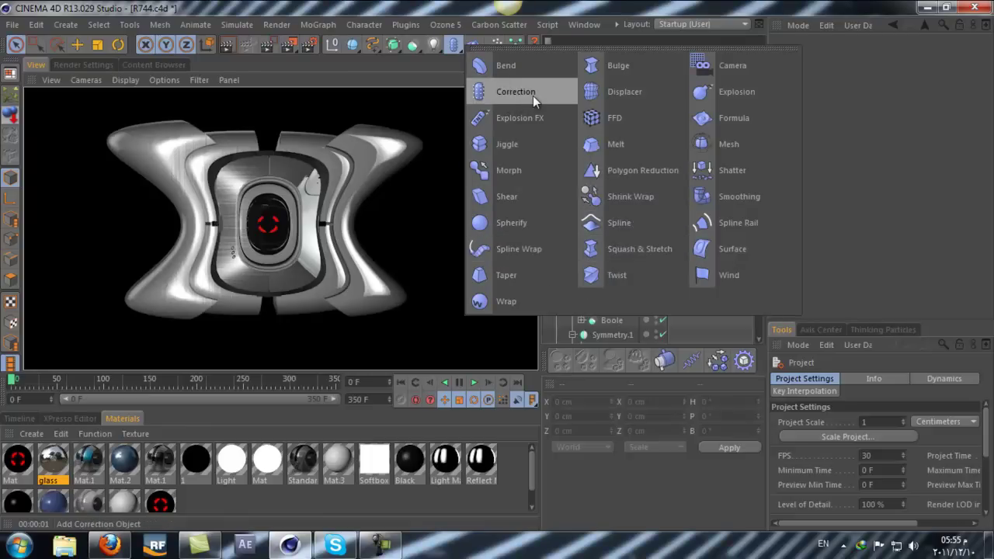
left_click(404, 81)
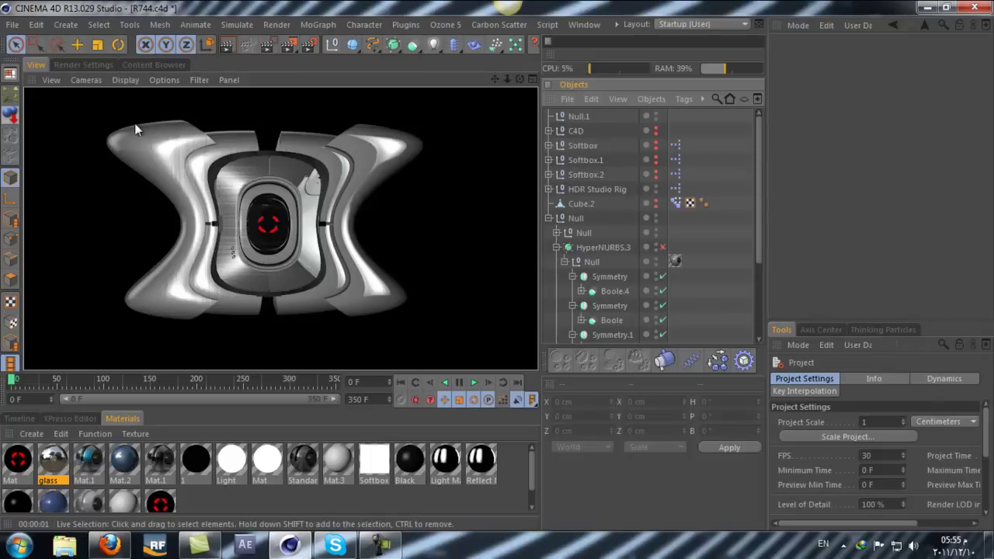
left_click(454, 47)
left_click(452, 43)
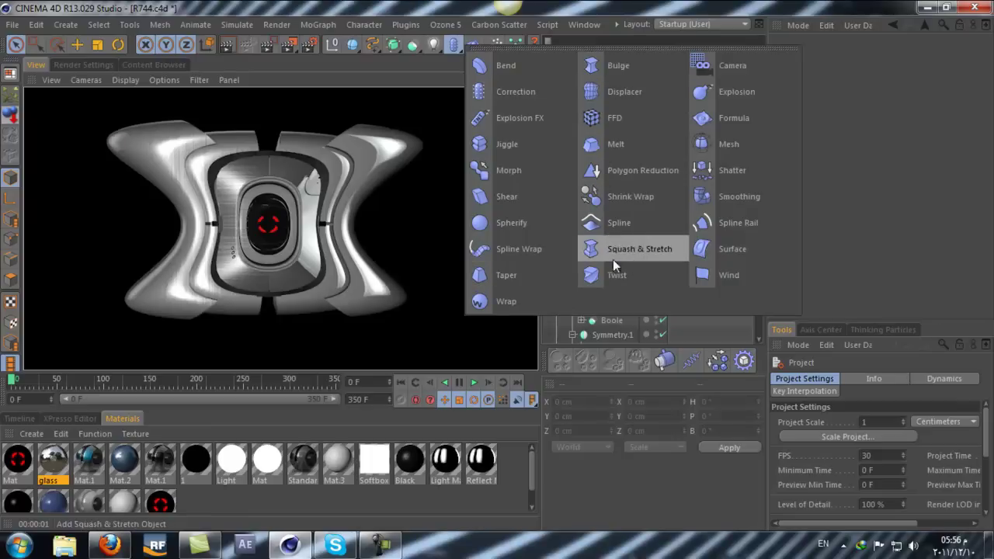
left_click(355, 58)
left_click(454, 44)
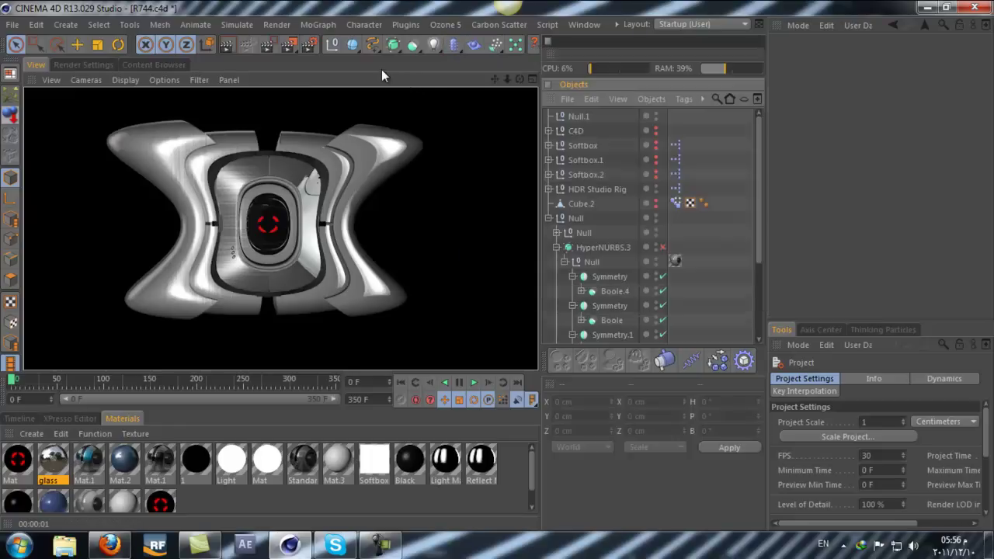
left_click(455, 46)
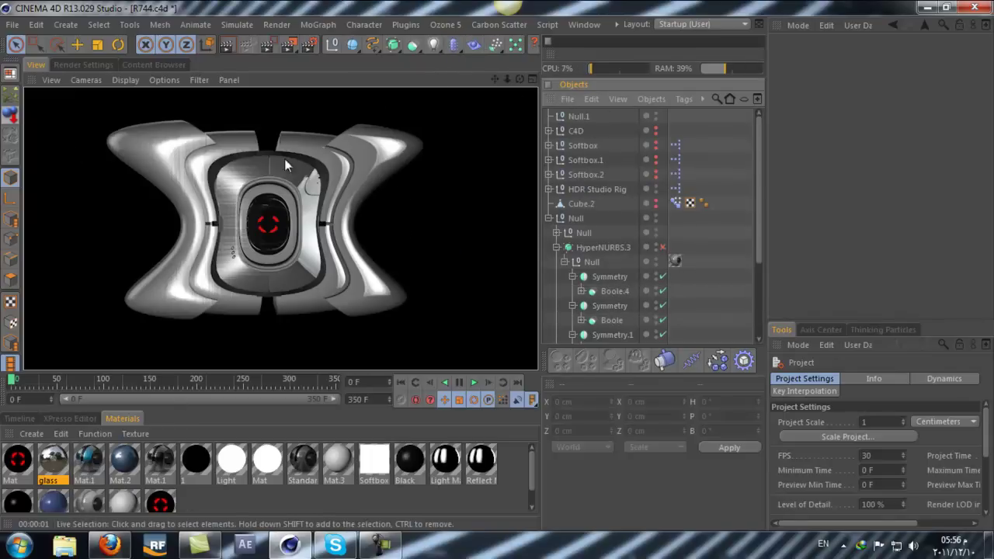
left_click_drag(453, 45, 439, 93)
Close all open scenes, including R744, discarding unsaved changes.
left_click(13, 24)
left_click(47, 108)
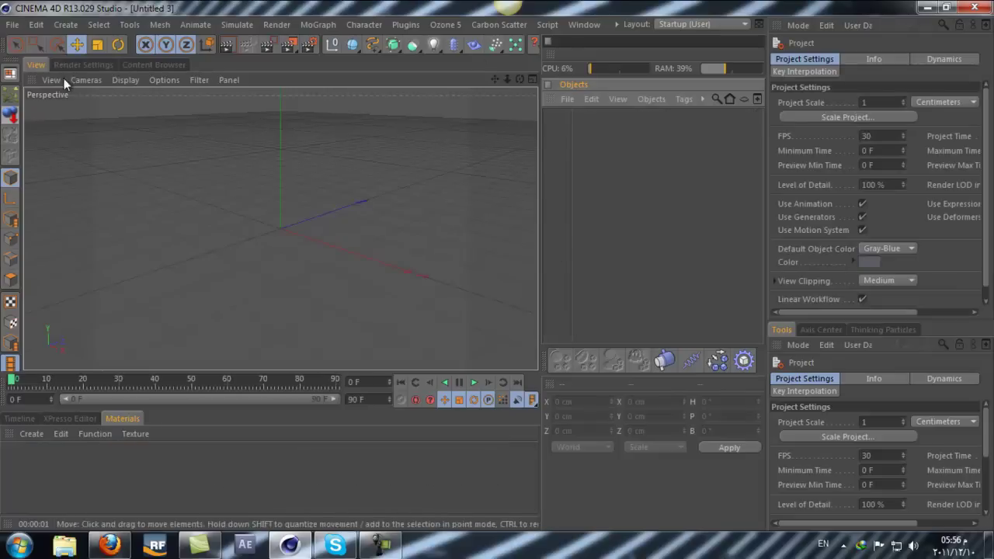
left_click(13, 24)
left_click(35, 121)
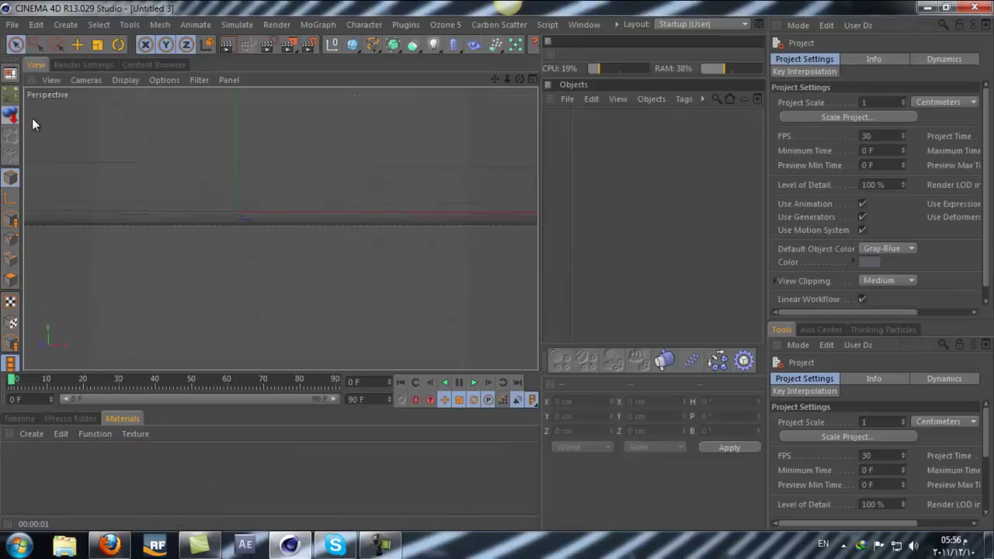
left_click(512, 326)
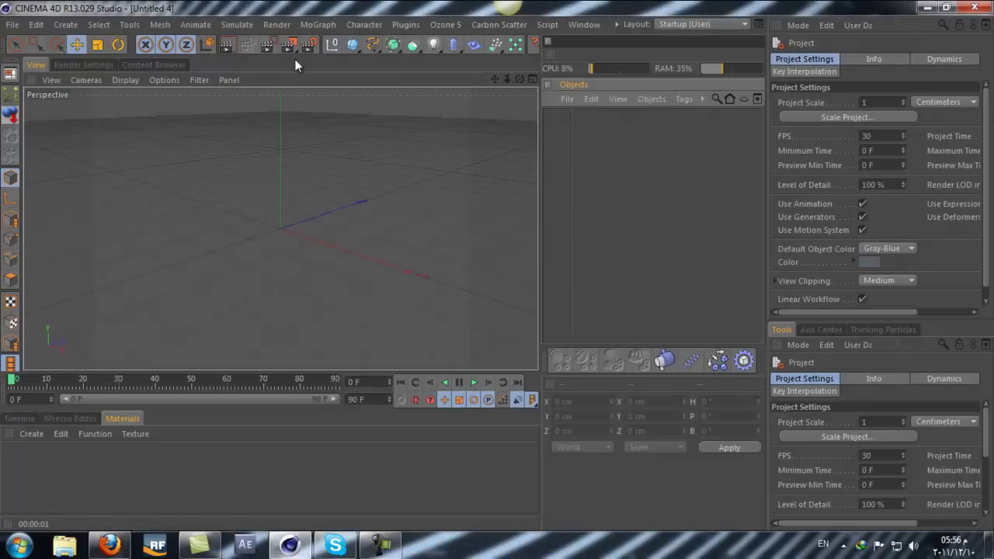
Add a Correction deformer and a 200 cm Cube to the new scene.
left_click(453, 45)
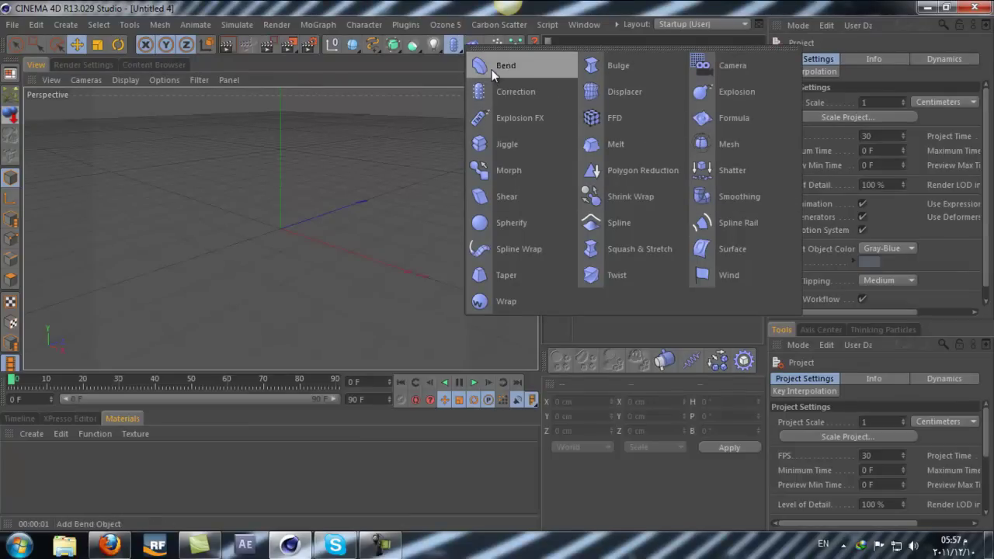
left_click(526, 88)
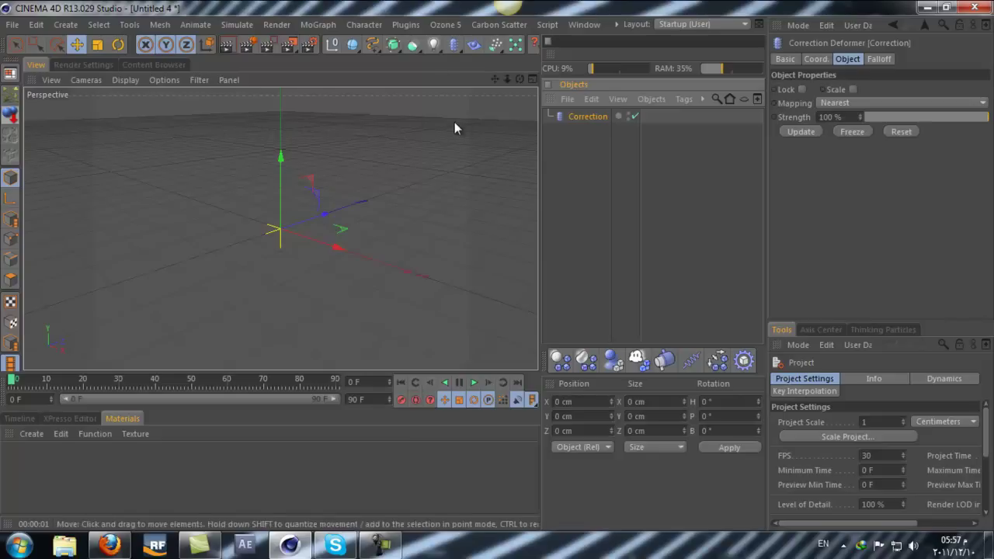
left_click(352, 44)
left_click(384, 67)
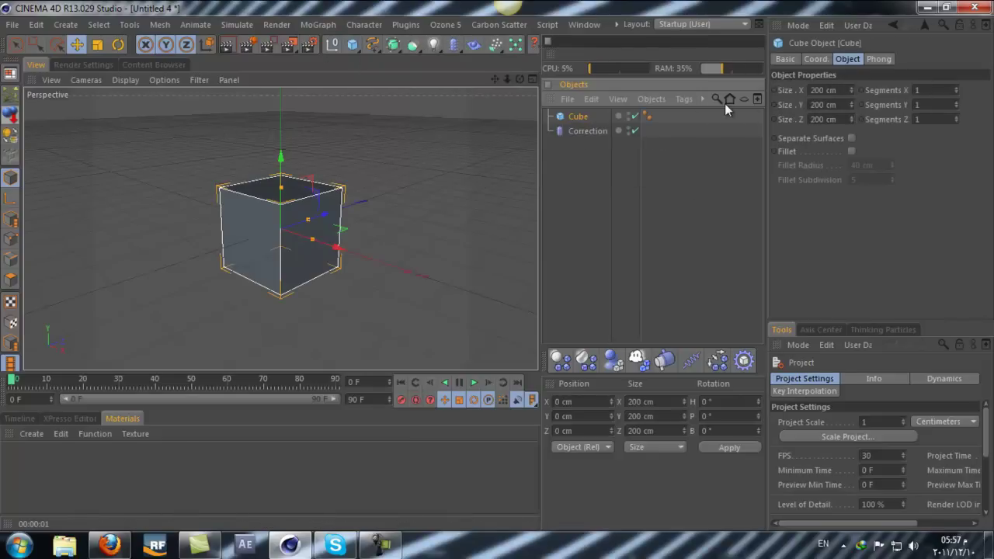
left_click(317, 24)
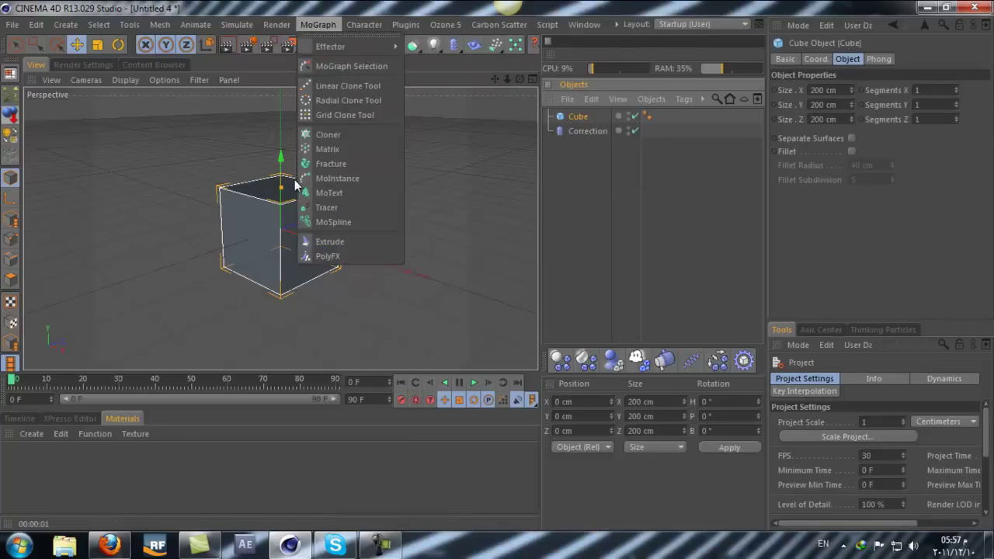
Give the Cube 30 segments each on X, Y and Z.
left_click(591, 113)
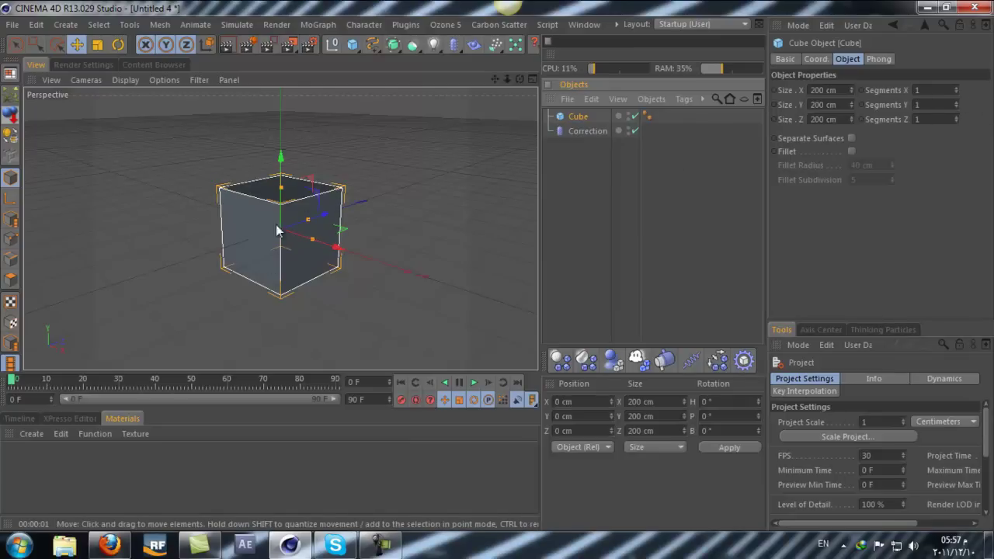
left_click(934, 90)
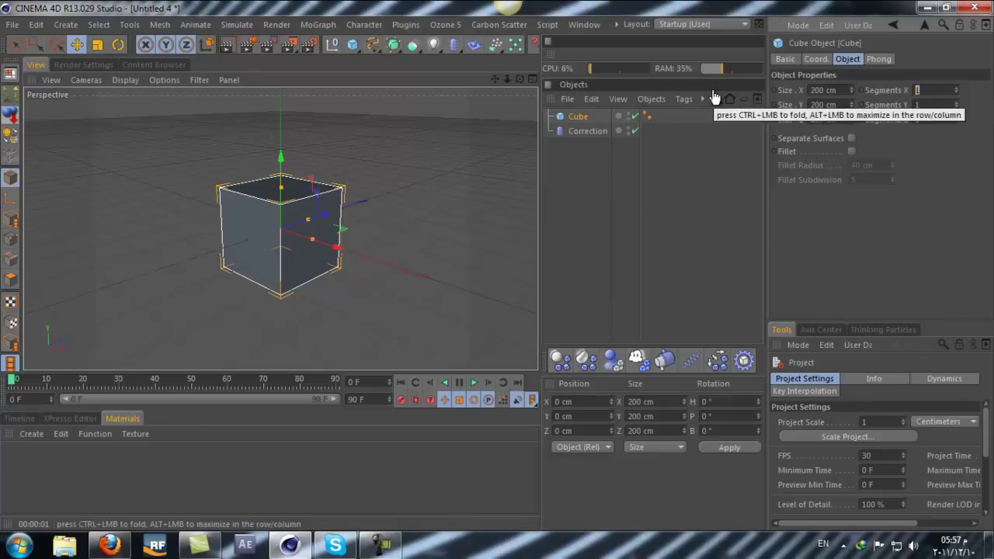
type("30")
key("Tab")
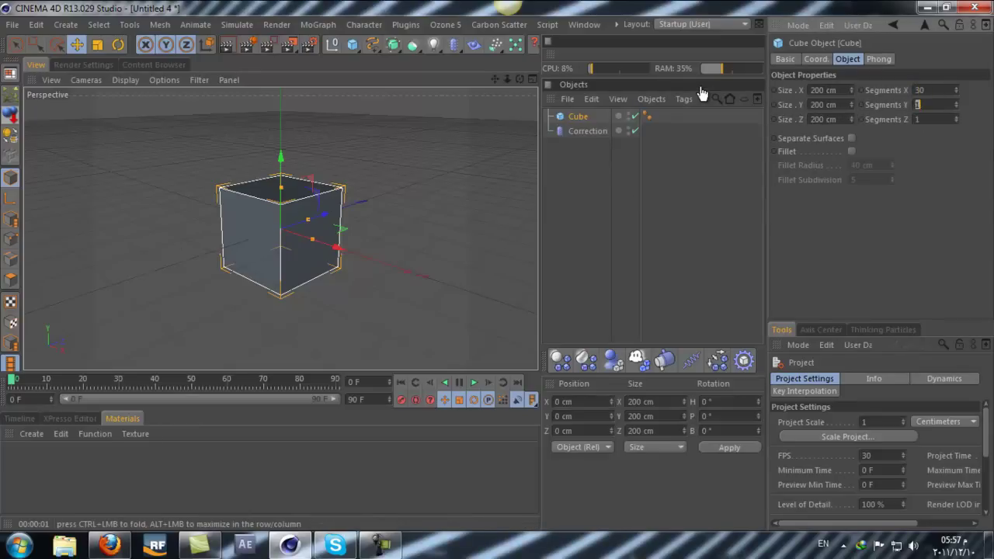
type("30")
key("Tab")
type("30")
key("Return")
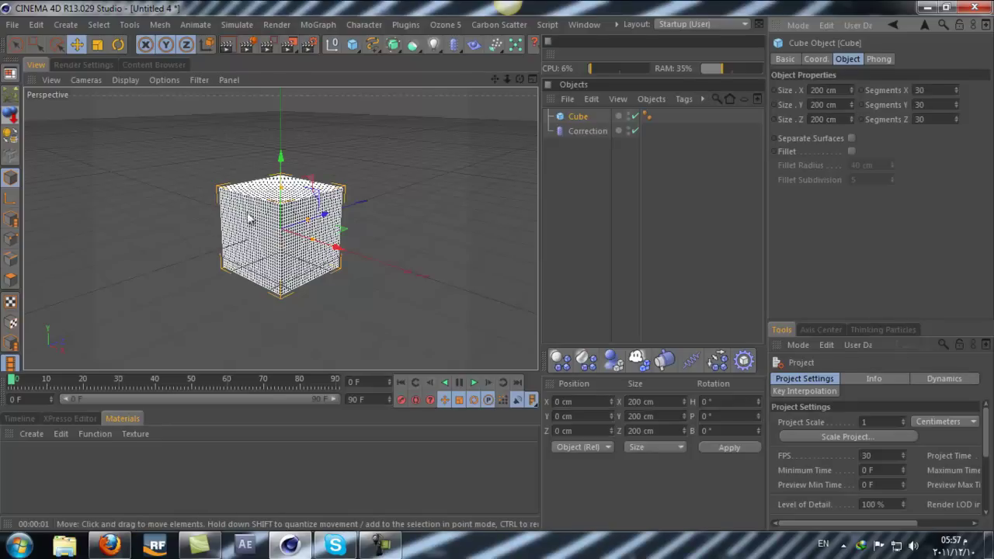
Nest the Correction deformer under the Cube and update it to match the cube.
left_click(580, 134)
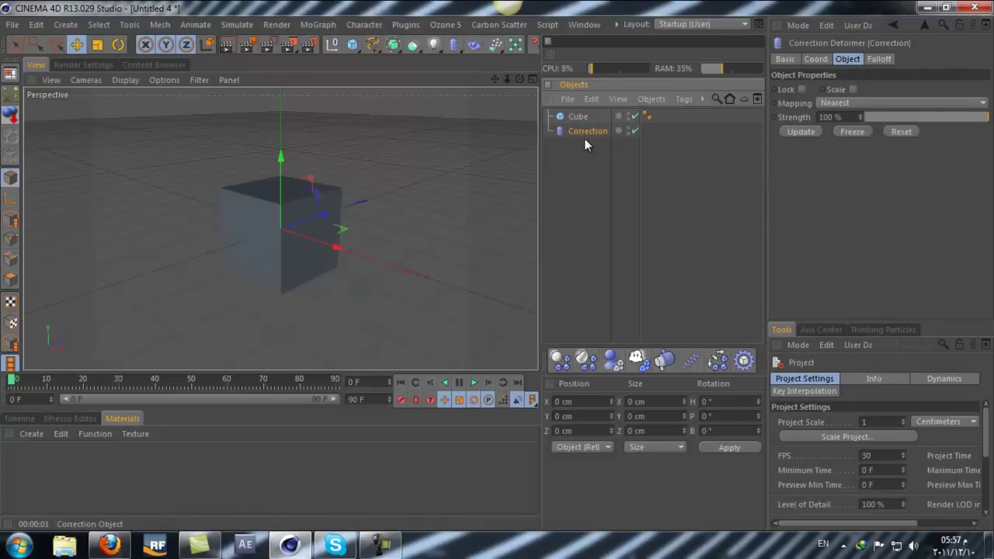
mouse_move(585, 131)
left_mouse_down()
mouse_move(537, 125)
mouse_move(578, 117)
left_mouse_up()
left_click(594, 136)
left_click(790, 131)
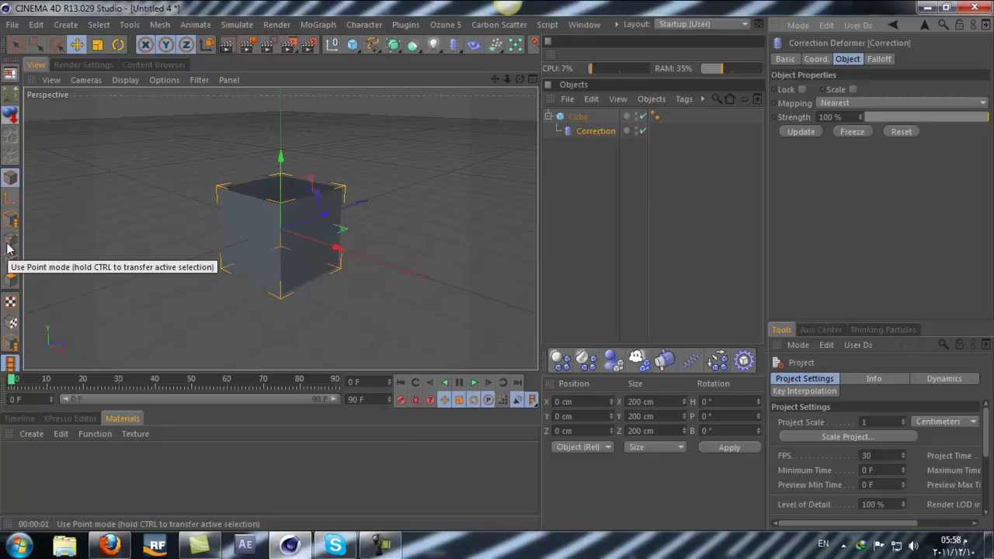
In Point mode, move a few cube points, then paint-select a curving band across two faces.
left_click(23, 262)
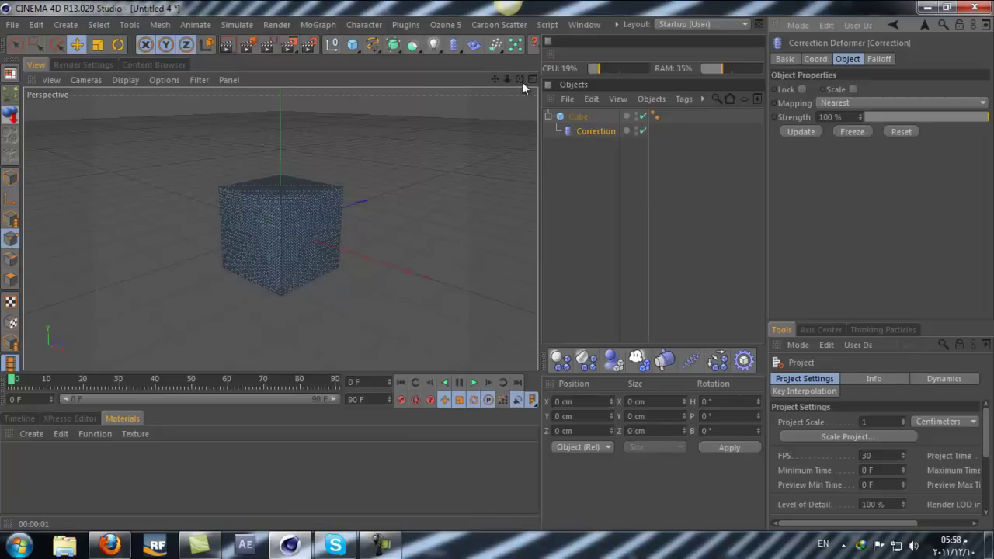
scroll(498, 268, "up", 3)
scroll(499, 272, "up", 2)
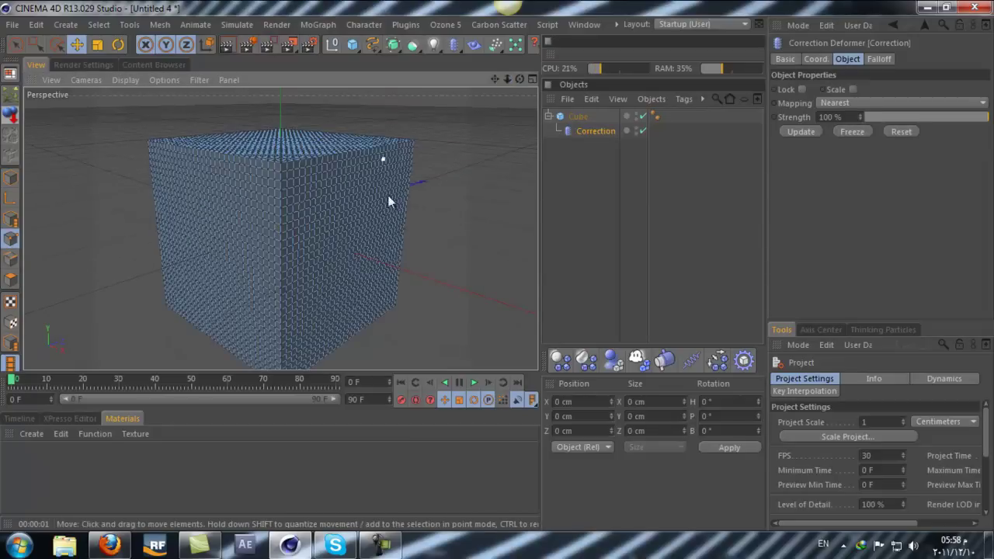
left_click(262, 213)
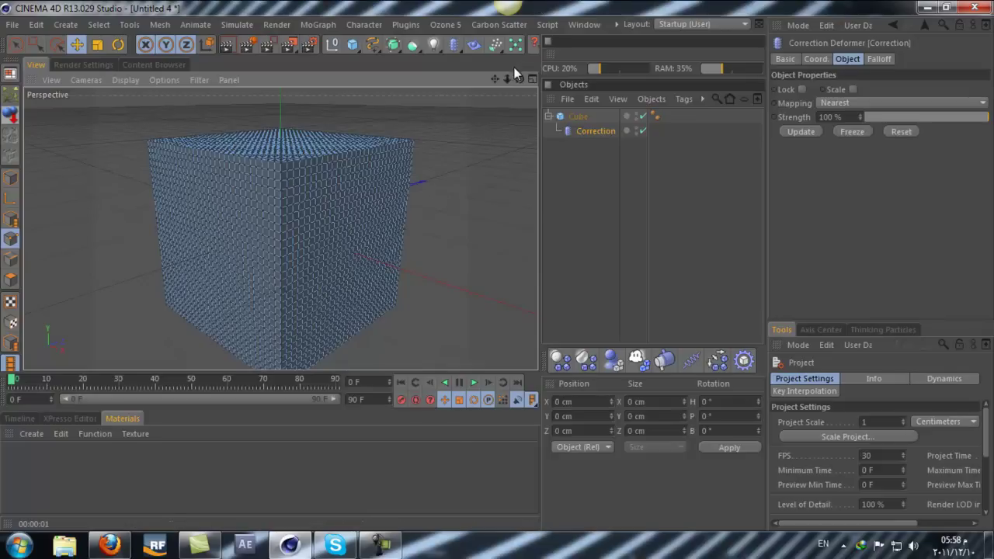
left_click_drag(507, 79, 315, 254)
left_click(348, 215)
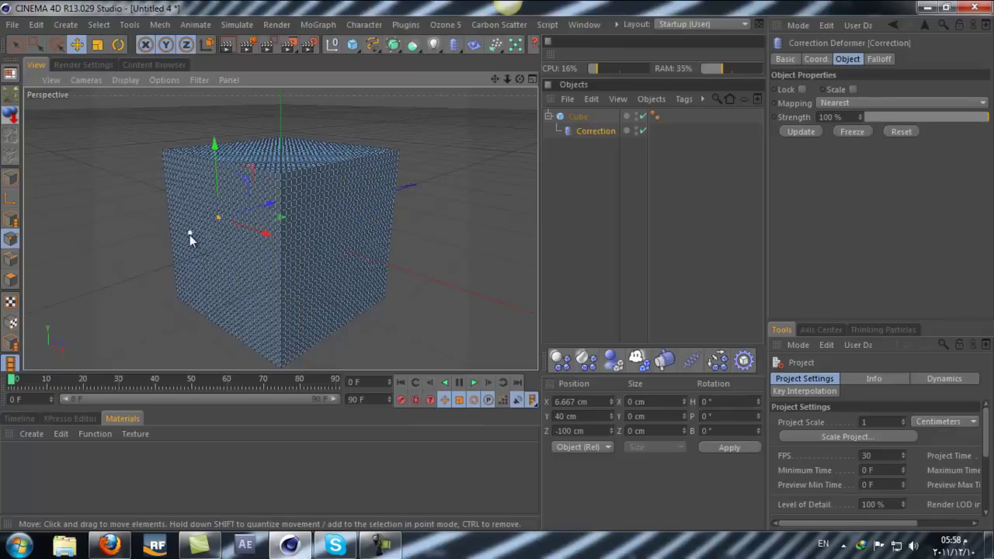
left_click_drag(190, 234, 232, 277)
key("9")
mouse_move(183, 213)
left_mouse_down()
mouse_move(224, 195)
mouse_move(365, 186)
mouse_move(350, 315)
mouse_move(204, 295)
mouse_move(240, 241)
mouse_move(146, 213)
left_mouse_up()
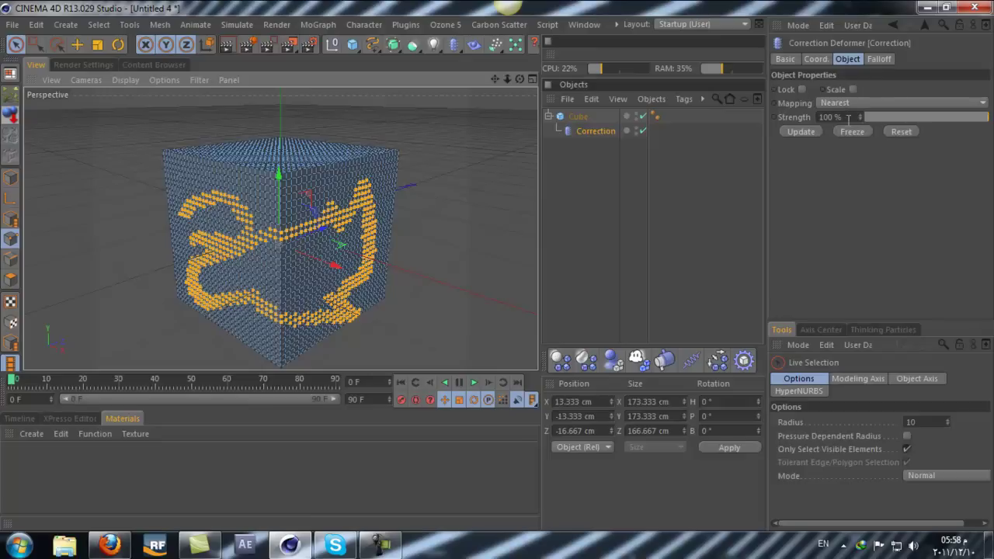
Clear the painted point selection and reselect the Cube's Correction deformer to show its settings.
left_click(616, 217)
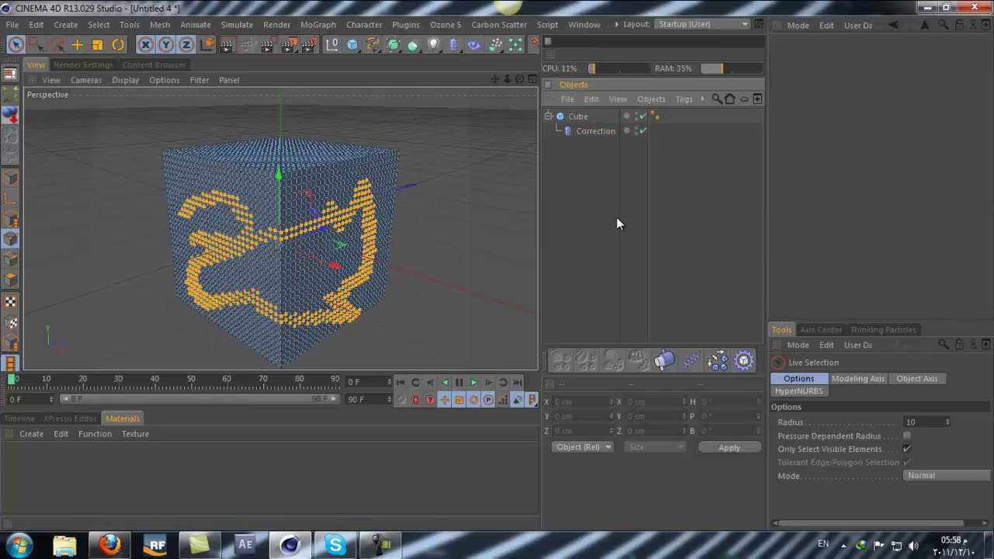
left_click(578, 118)
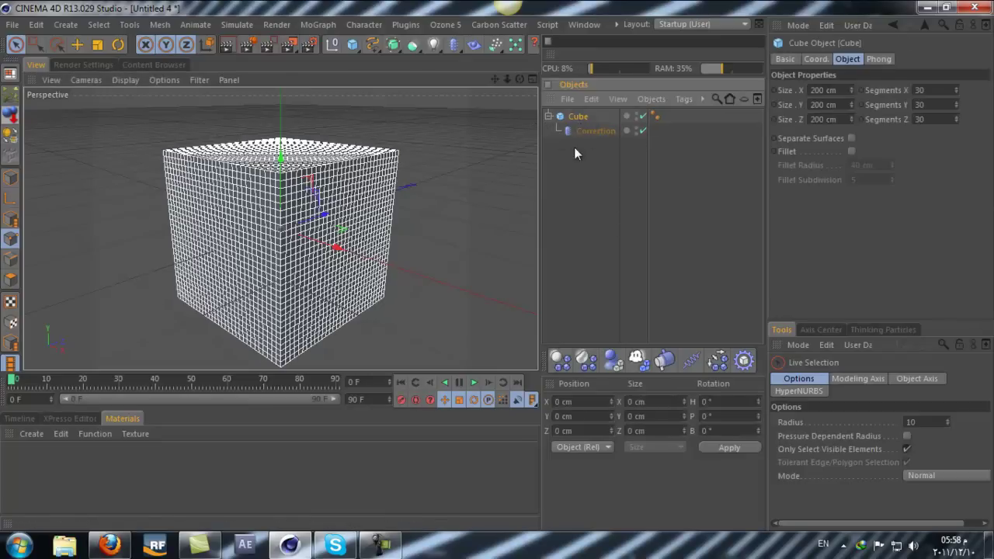
left_click(580, 130)
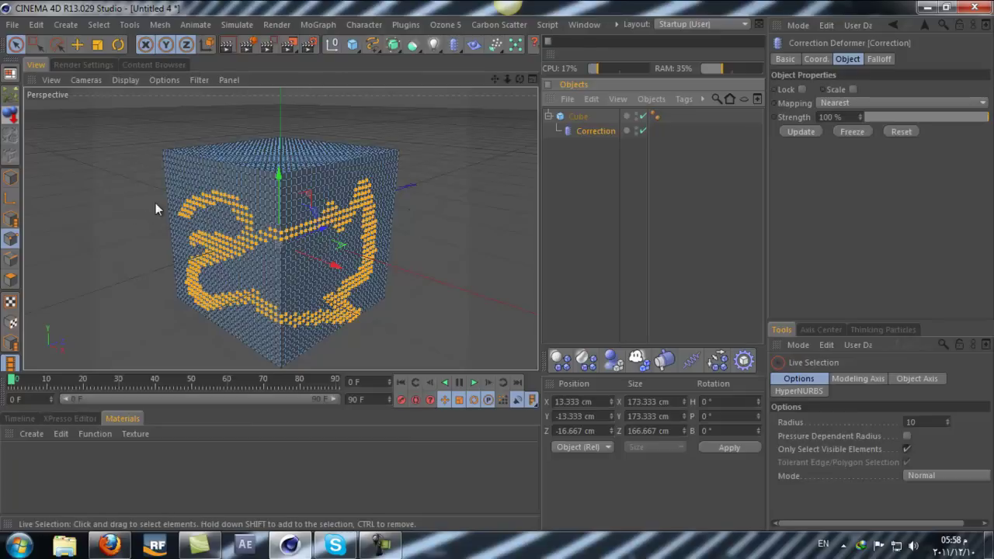
left_click(147, 205)
left_click(578, 132)
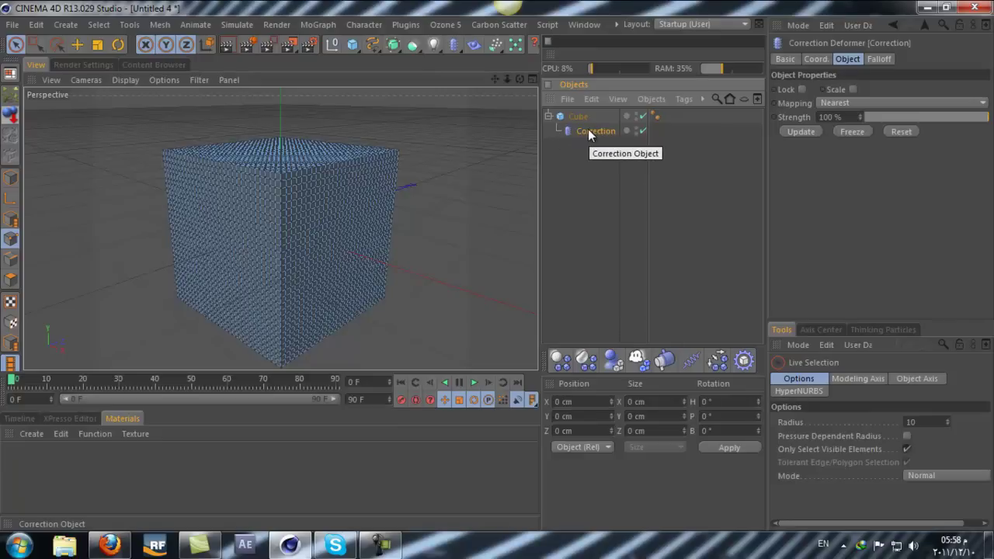
left_click(577, 116)
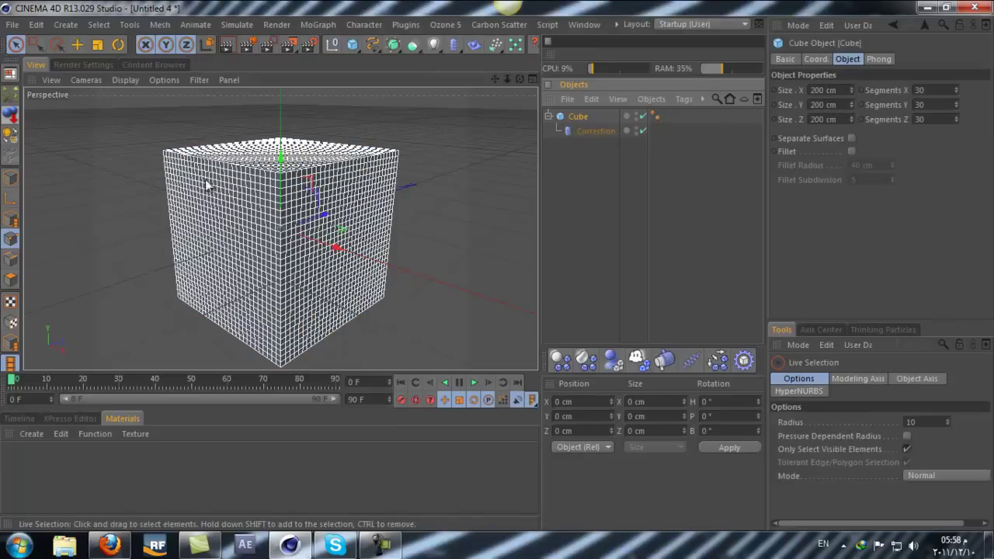
left_click(579, 132)
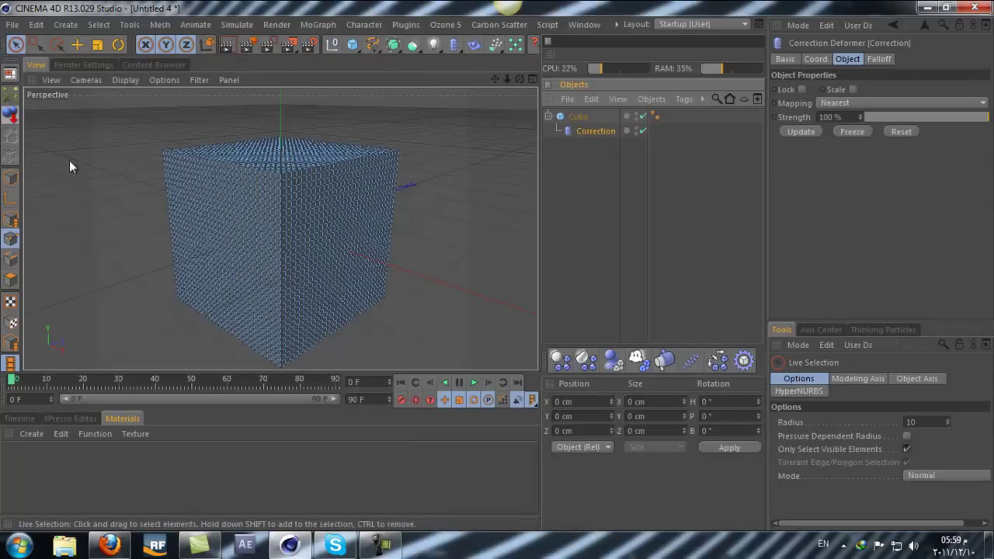
Switch to the Brush tool from Mesh > Transform Tools and frame the cube.
left_click(156, 24)
mouse_move(183, 95)
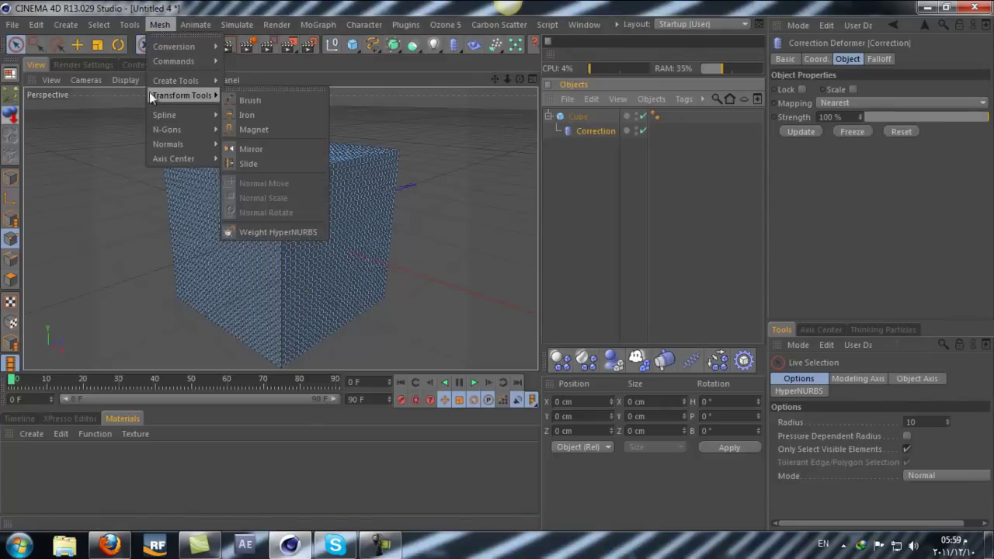
left_click(255, 99)
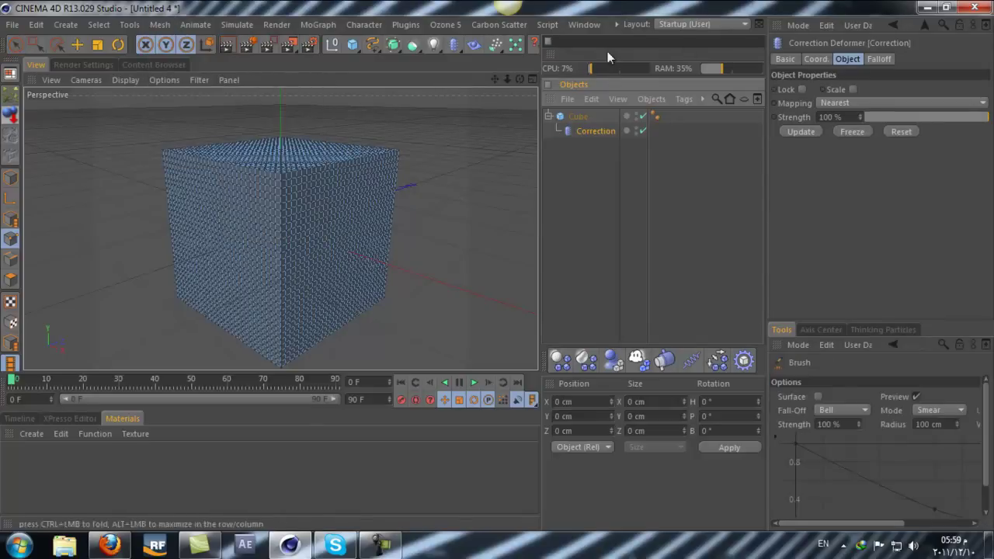
mouse_move(507, 78)
left_mouse_down()
mouse_move(497, 266)
mouse_move(466, 265)
left_mouse_up()
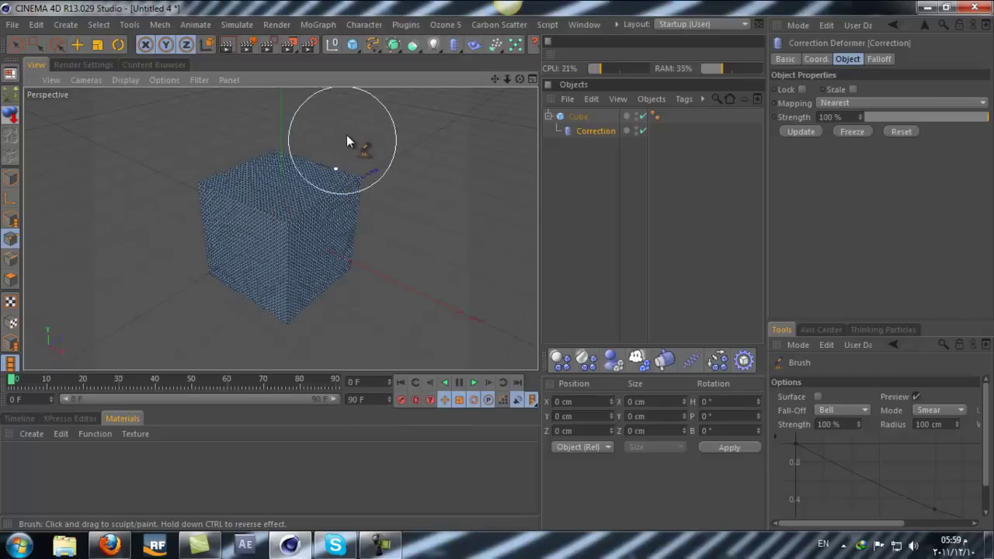
left_click_drag(519, 81, 475, 163)
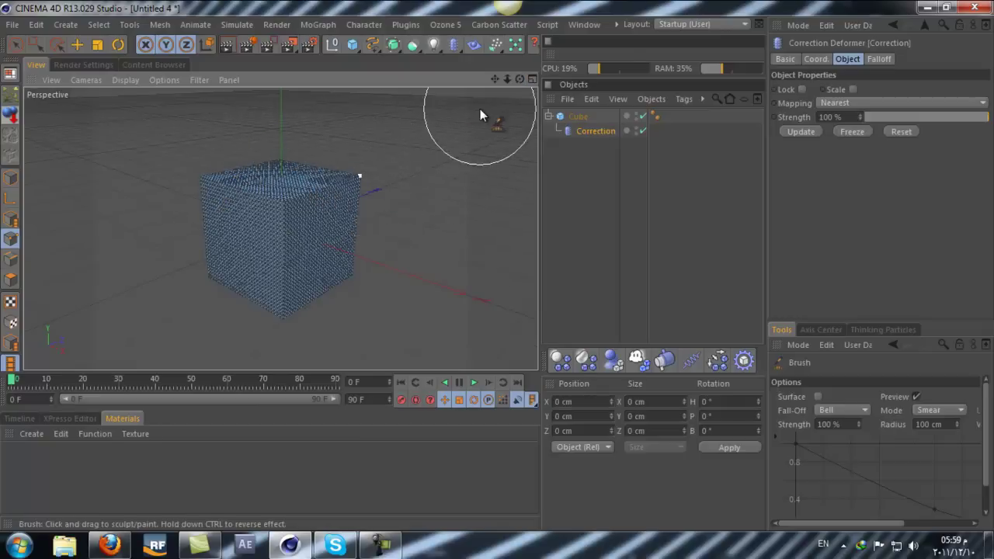
left_click_drag(518, 80, 498, 265)
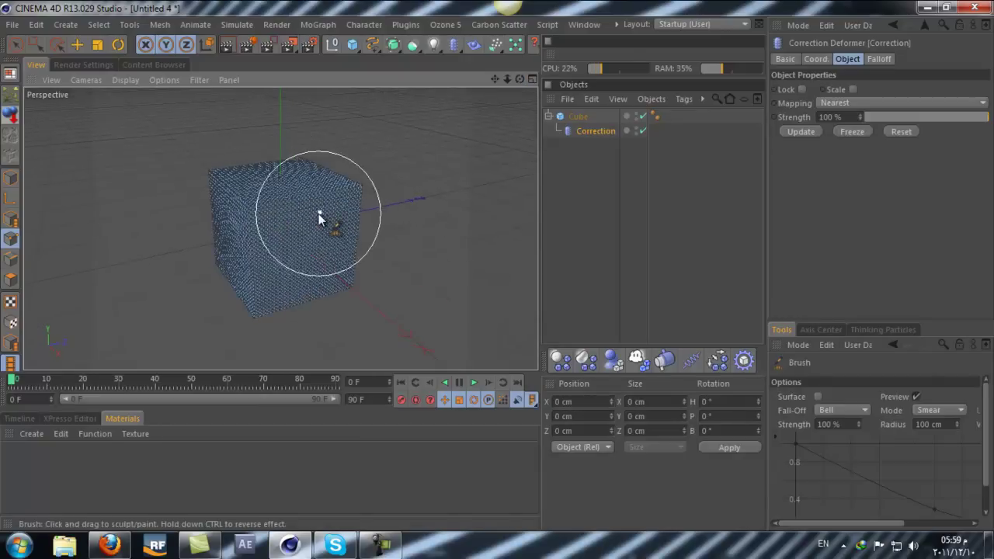
Smear the cube's top, top-left edge and front face into a twisted organic shape.
mouse_move(319, 214)
left_mouse_down()
mouse_move(308, 172)
mouse_move(327, 174)
left_mouse_up()
left_click_drag(518, 80, 496, 265)
mouse_move(318, 169)
left_mouse_down()
mouse_move(263, 184)
mouse_move(223, 169)
mouse_move(191, 186)
mouse_move(221, 157)
mouse_move(212, 149)
mouse_move(216, 285)
mouse_move(169, 287)
mouse_move(215, 251)
left_mouse_up()
mouse_move(317, 235)
left_mouse_down()
mouse_move(340, 240)
mouse_move(318, 240)
mouse_move(317, 207)
mouse_move(324, 269)
mouse_move(311, 322)
mouse_move(306, 296)
mouse_move(318, 279)
left_mouse_up()
left_click_drag(520, 79, 497, 264)
left_click(628, 223)
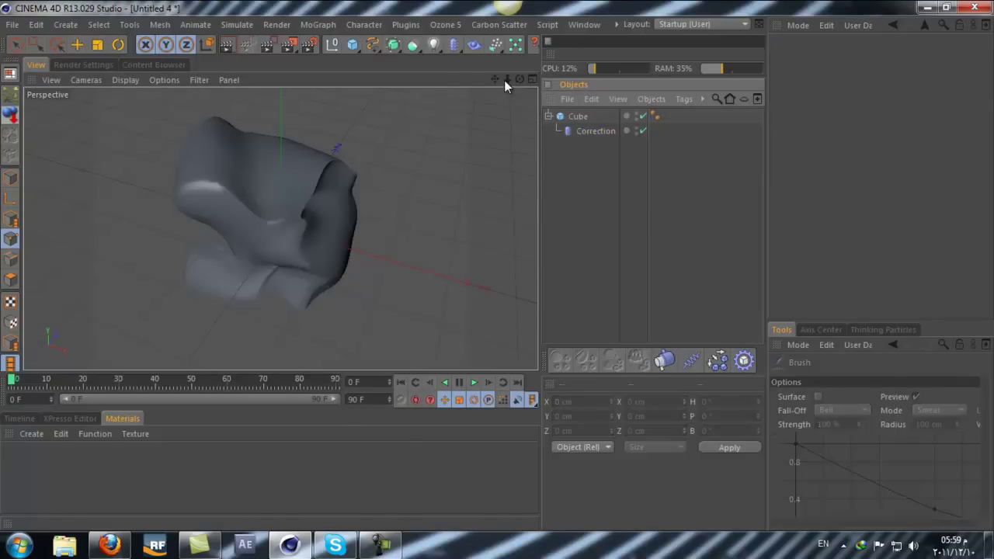
left_click_drag(504, 80, 513, 253)
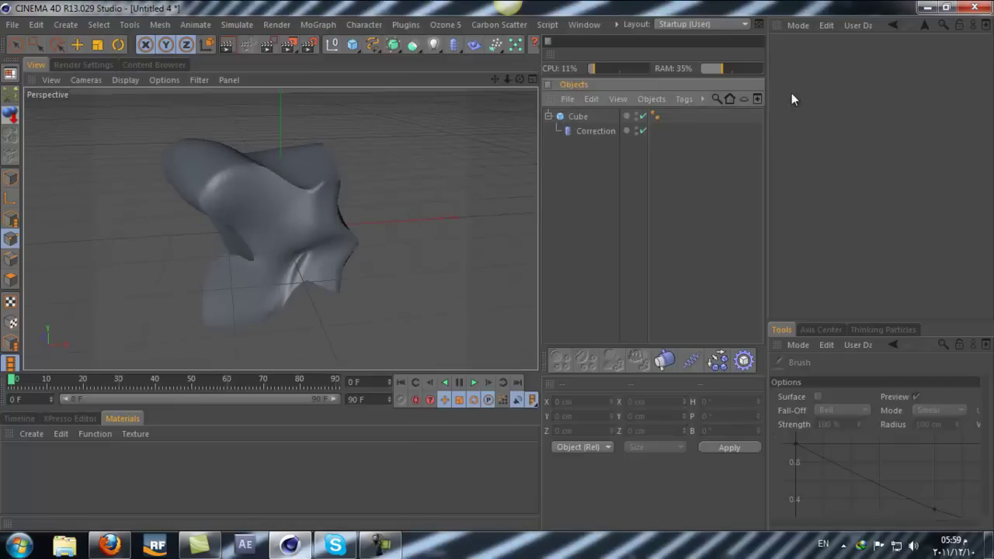
Expand the Cube to reveal its Correction child and round out the shape's upper-left end.
left_click(548, 116)
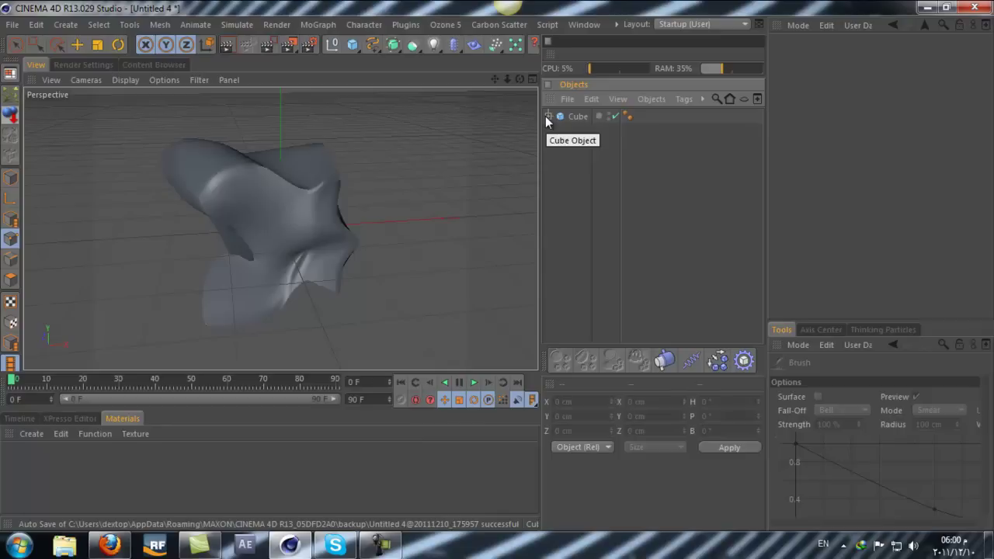
left_click(547, 116)
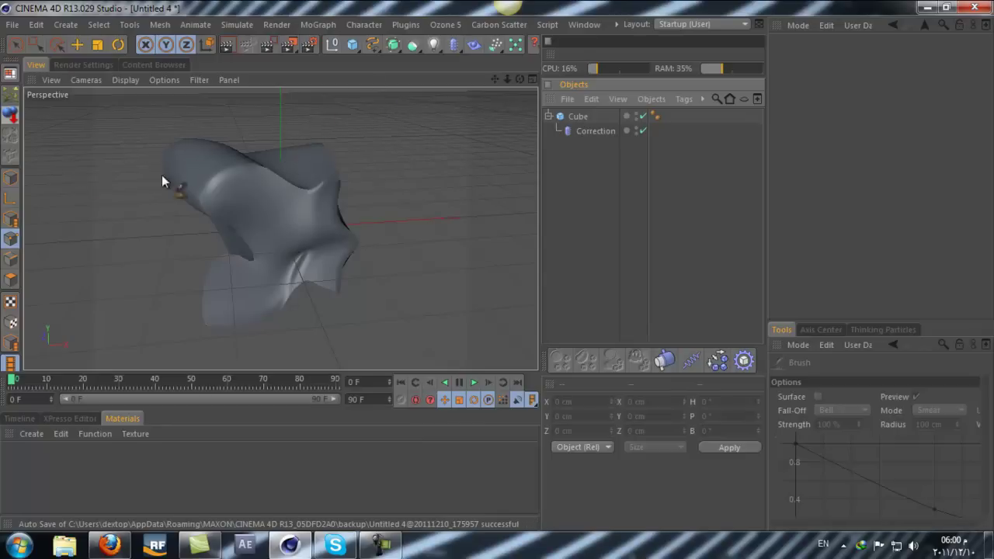
left_click_drag(175, 161, 195, 166)
Drop the Correction deformer's Strength to 0% to show the original undeformed box.
left_click(590, 132)
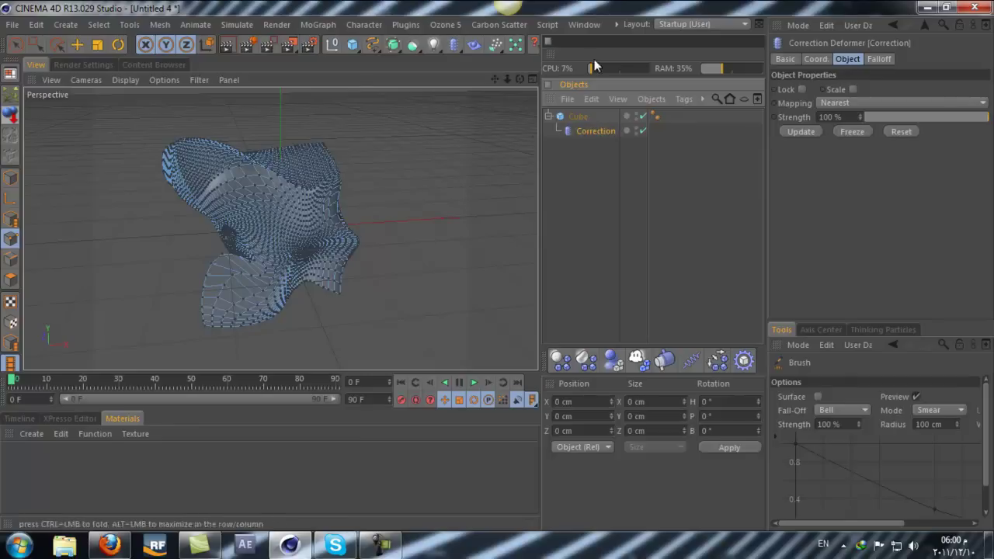
left_click_drag(519, 80, 495, 267)
left_click_drag(517, 80, 497, 268)
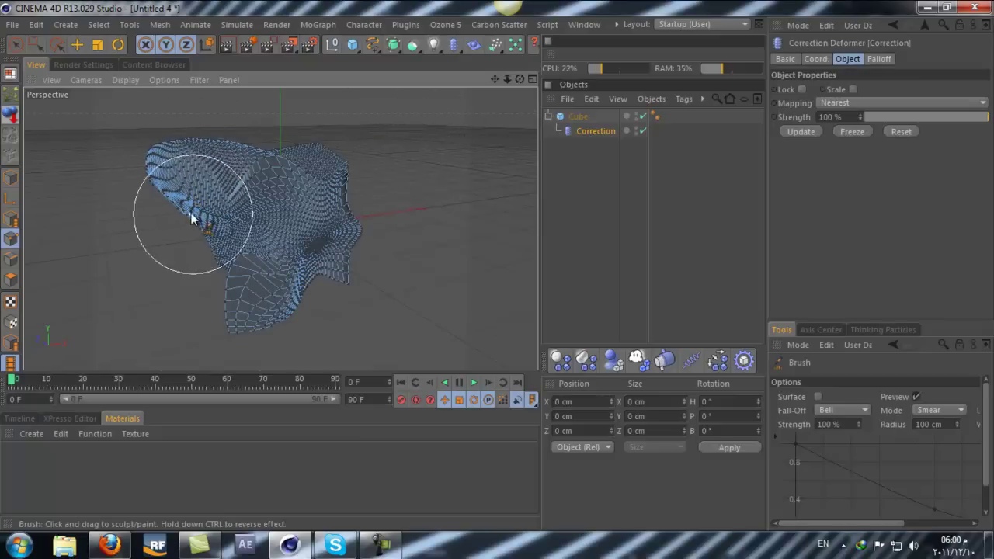
left_click_drag(517, 82, 498, 265)
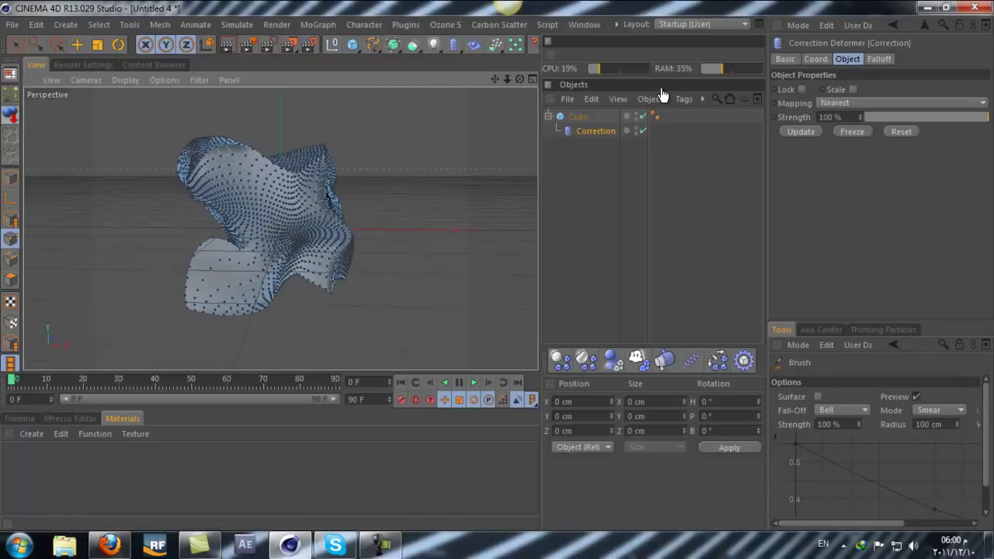
left_click_drag(973, 120, 907, 129)
Raise the Correction deformer's Strength to 80% and orbit to inspect the returned deformation.
left_click(659, 191)
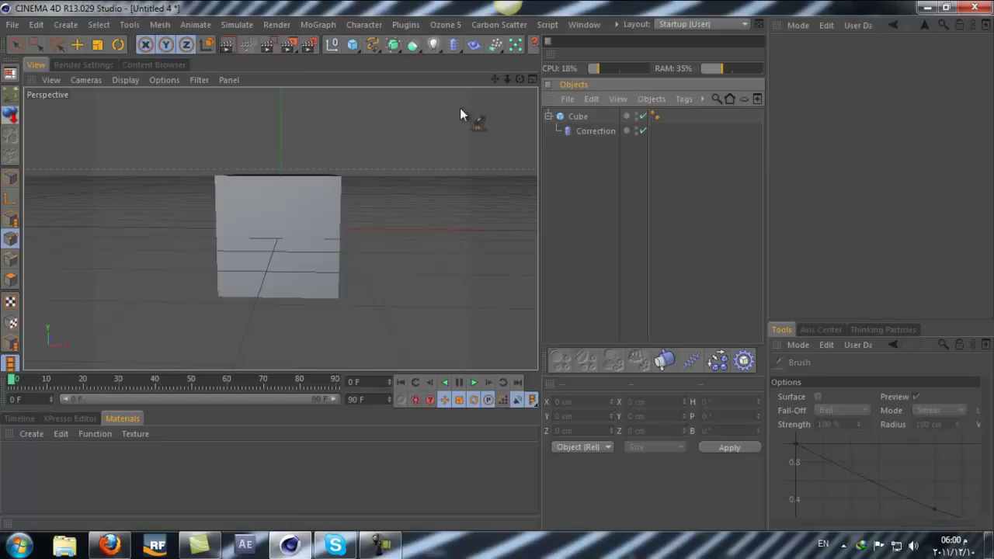
left_click(579, 116)
left_click(596, 130)
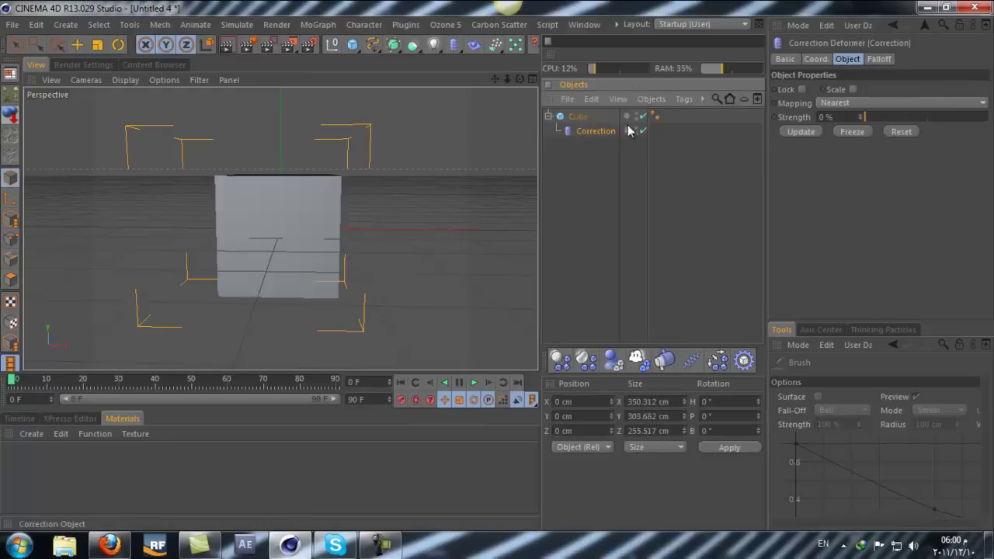
left_click_drag(872, 118, 966, 86)
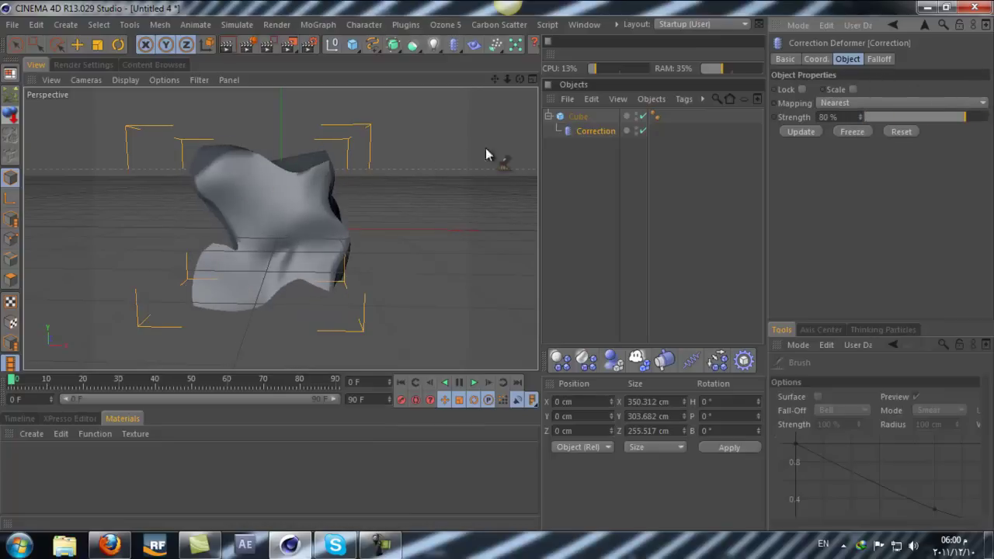
left_click_drag(519, 79, 496, 264)
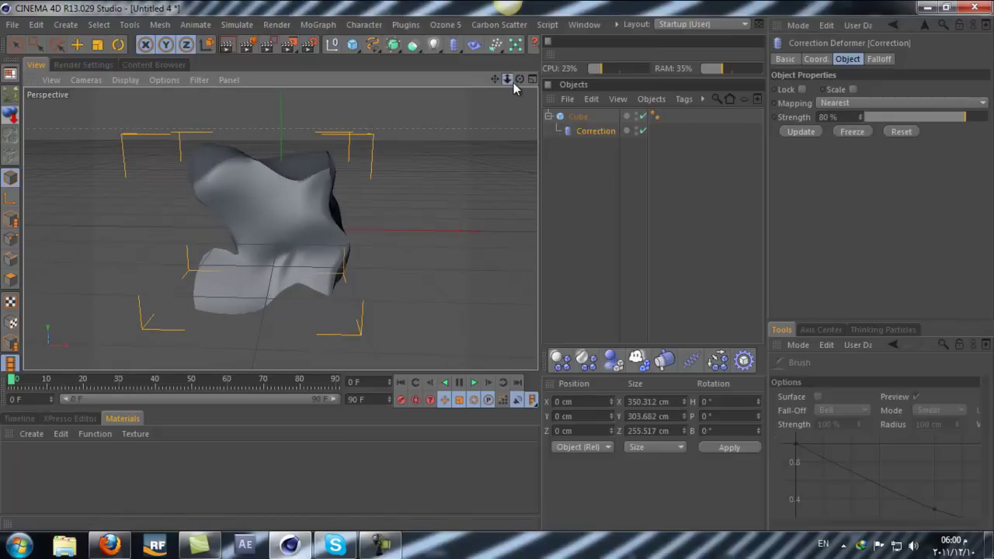
left_click_drag(513, 82, 355, 160)
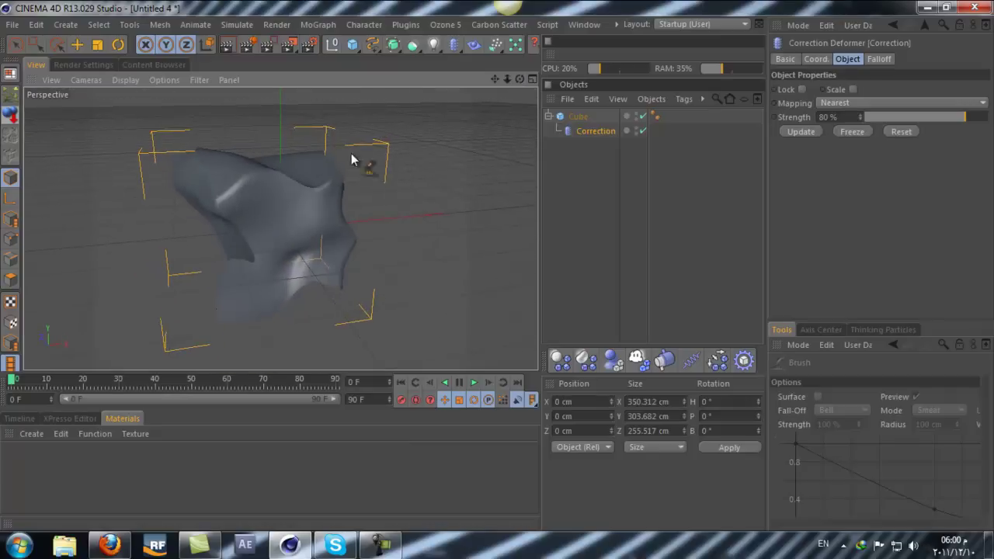
Add a HyperNURBS object and drag the sculpted Cube into it as a child.
left_click(391, 47)
mouse_move(586, 130)
left_mouse_down()
mouse_move(626, 133)
mouse_move(596, 117)
left_mouse_up()
left_click(235, 42)
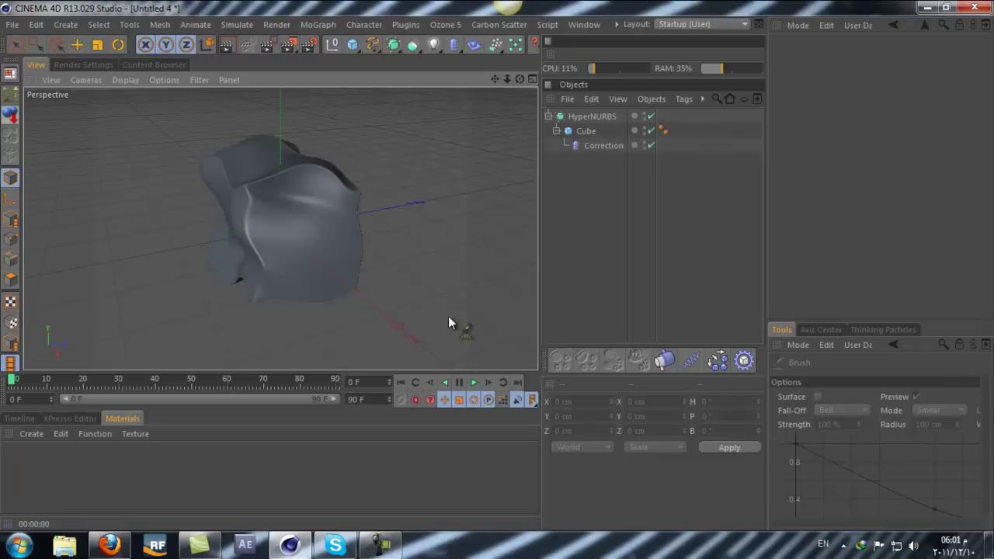
Change the Correction deformer's falloff shape from Infinite to Sphere.
left_click(599, 145)
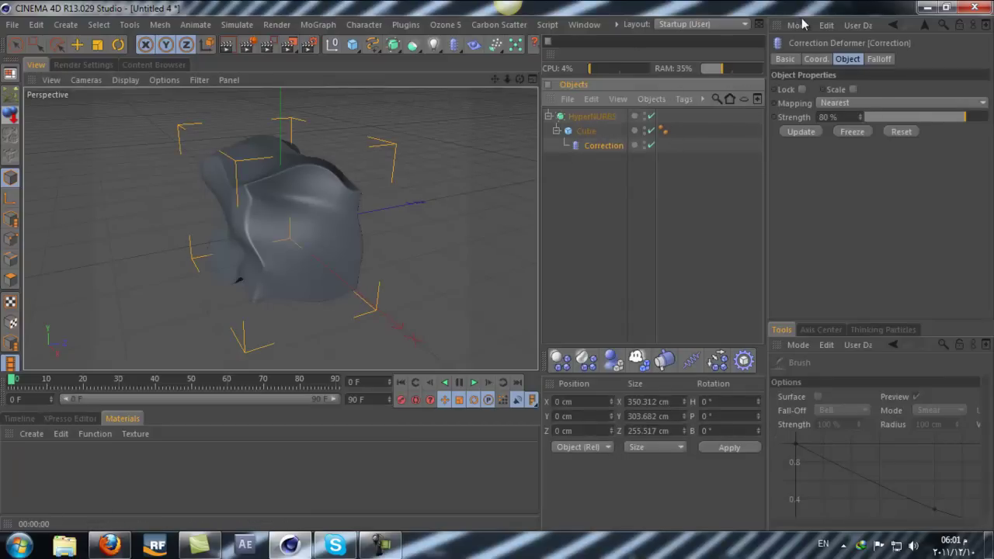
left_click(879, 59)
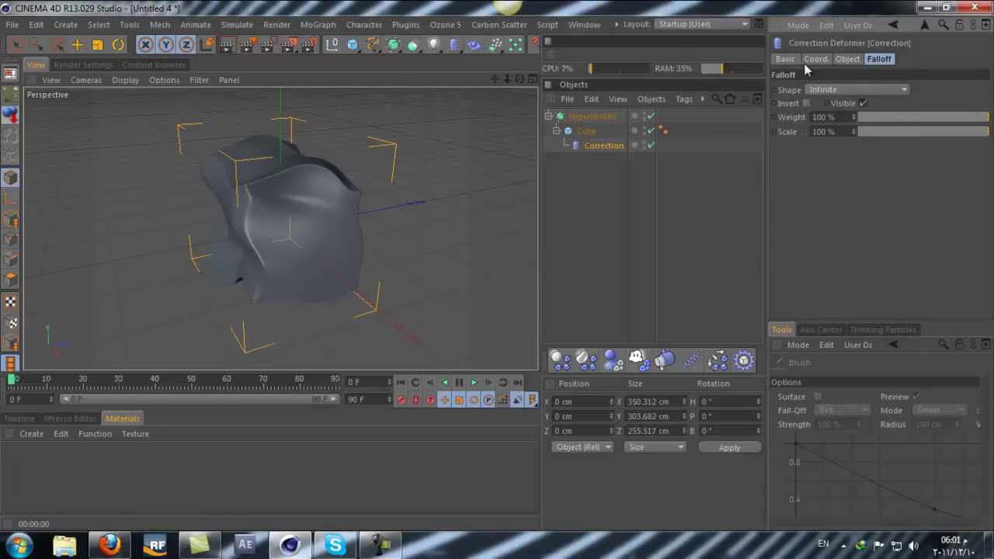
left_click_drag(519, 79, 497, 271)
left_click(825, 90)
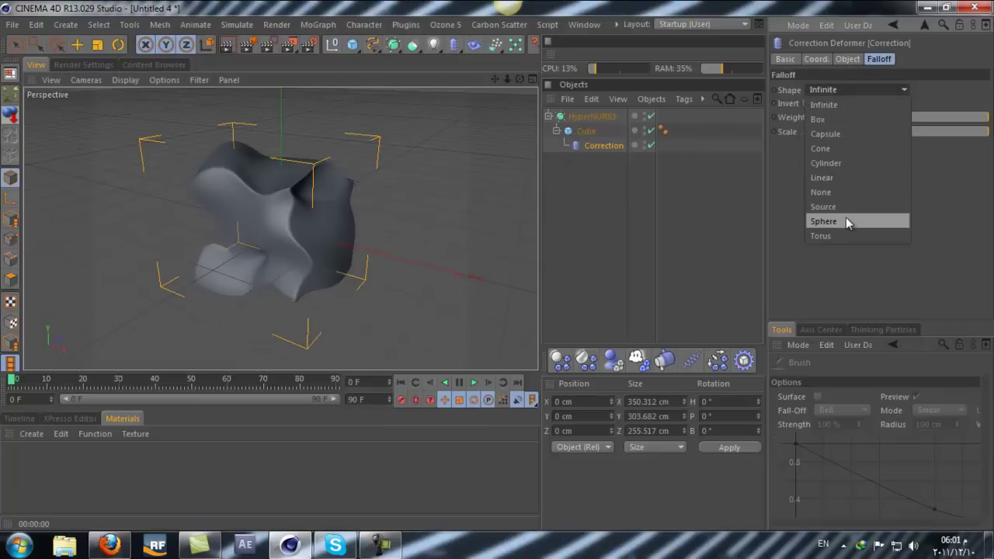
left_click(845, 222)
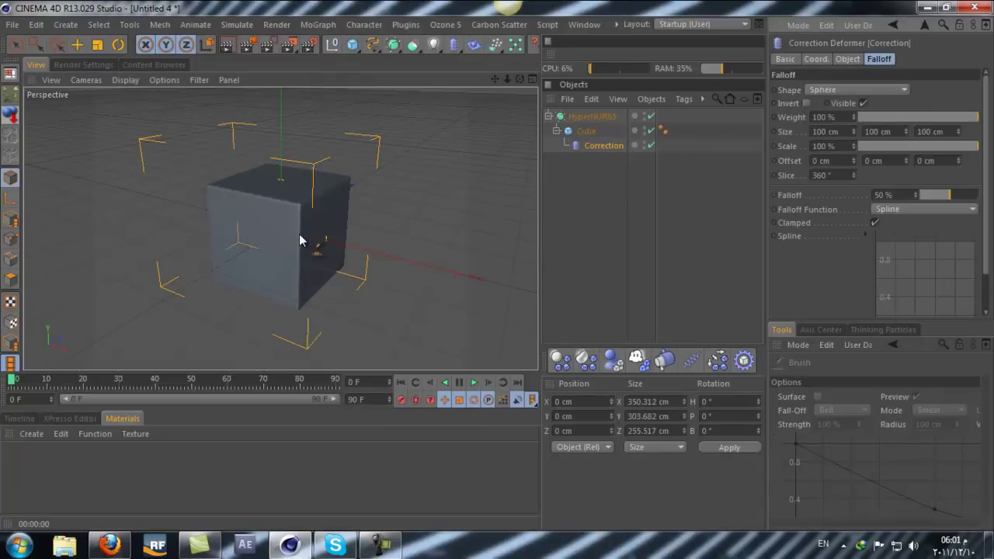
Drag the Correction deformer along X to 218.068 cm, placing its falloff sphere right of the cube.
left_click(16, 44)
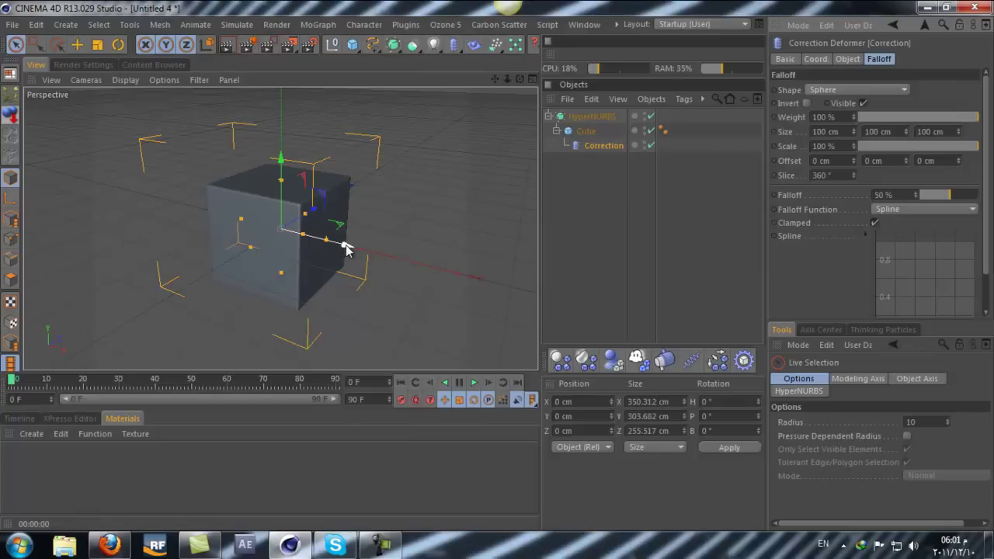
left_click_drag(347, 247, 416, 259)
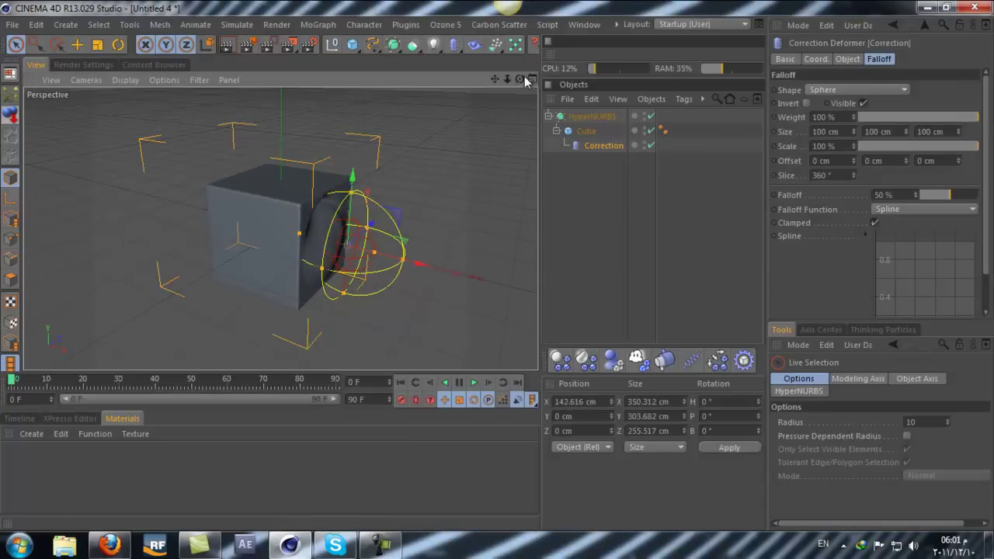
left_click_drag(519, 79, 498, 266)
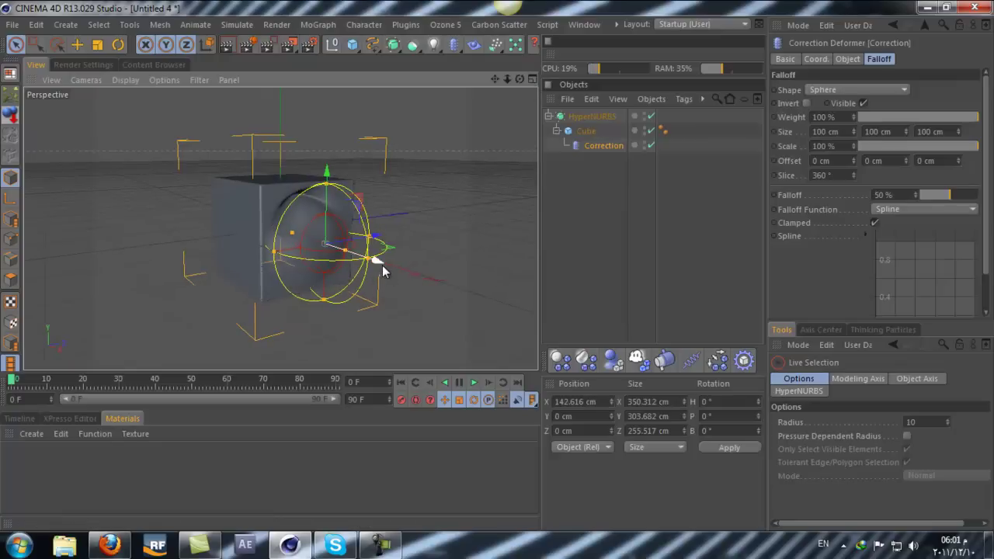
left_click_drag(378, 266, 422, 274)
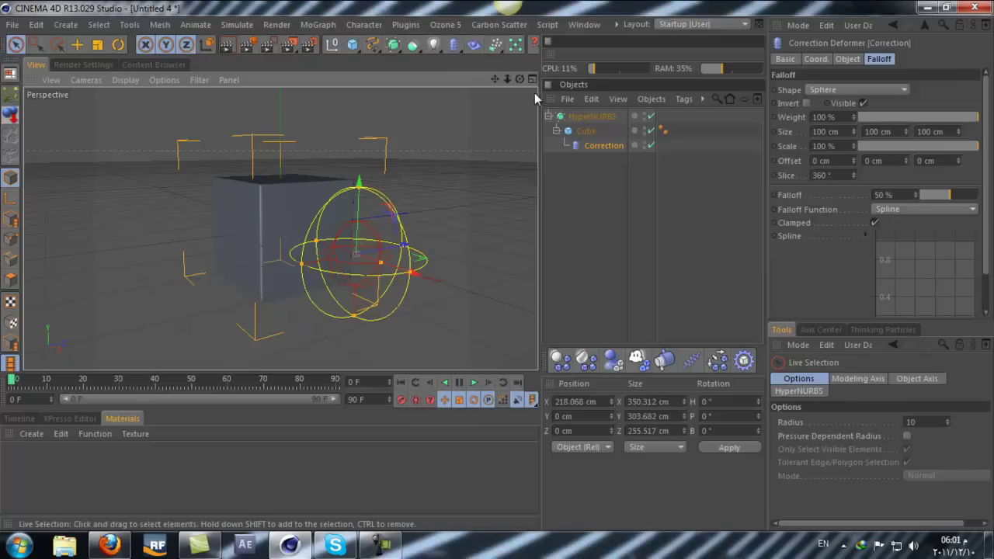
left_click_drag(519, 80, 496, 266)
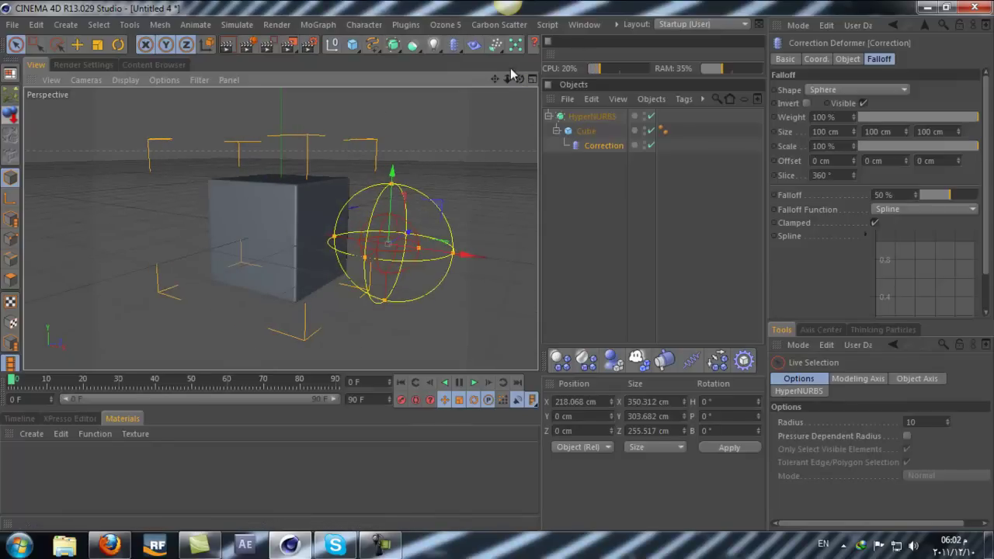
left_click_drag(518, 80, 495, 266)
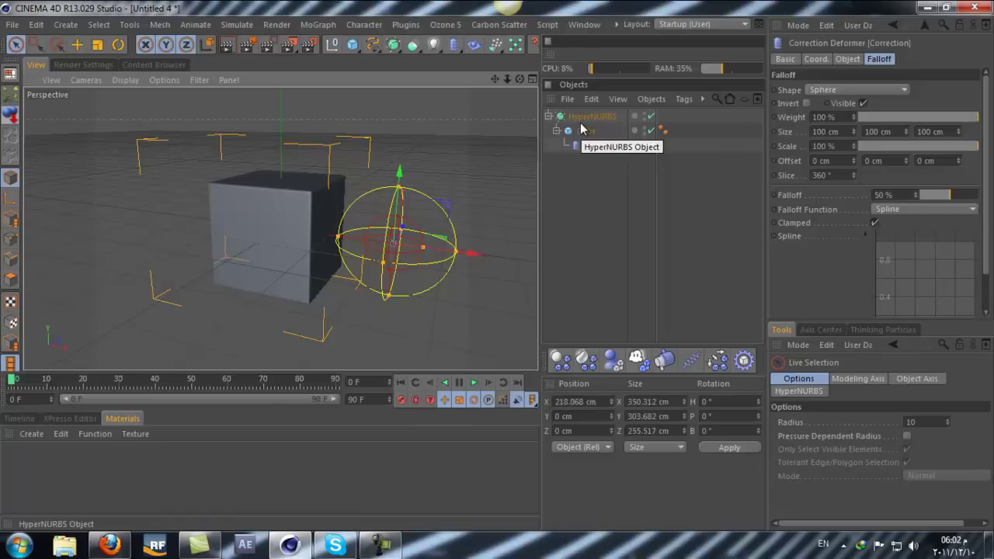
left_click(386, 548)
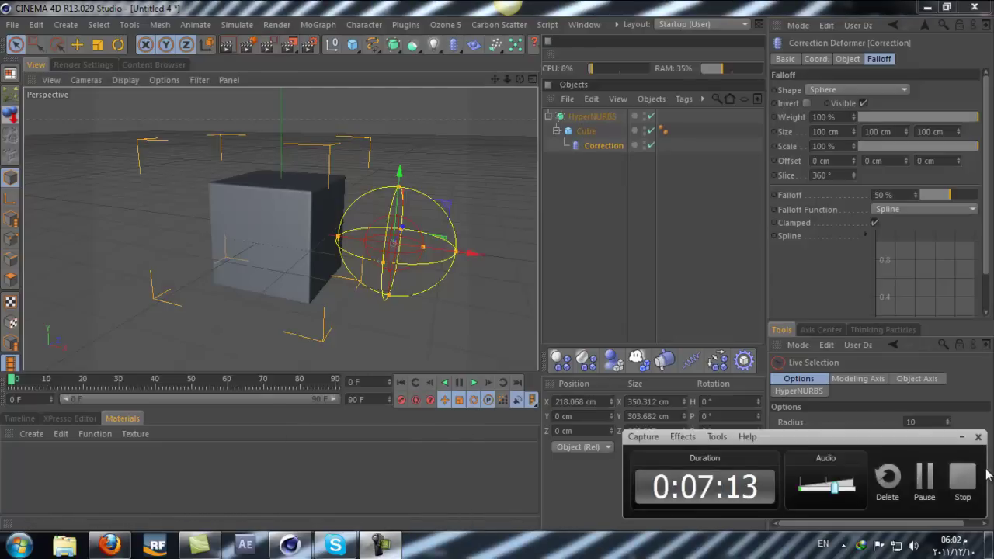